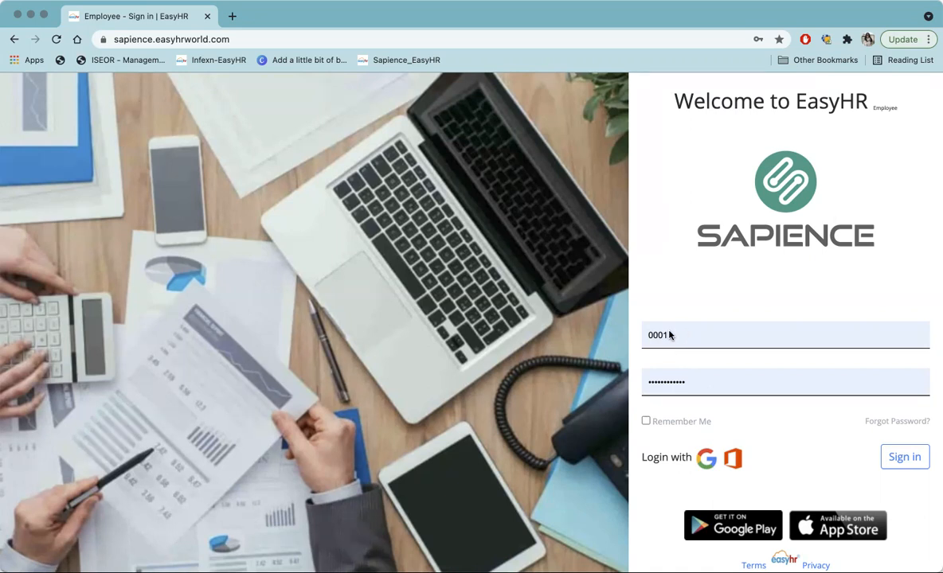
Sign in to the employee portal and review the dashboard's leave activity log, Leave Calendar and Training Calendar.
click(912, 456)
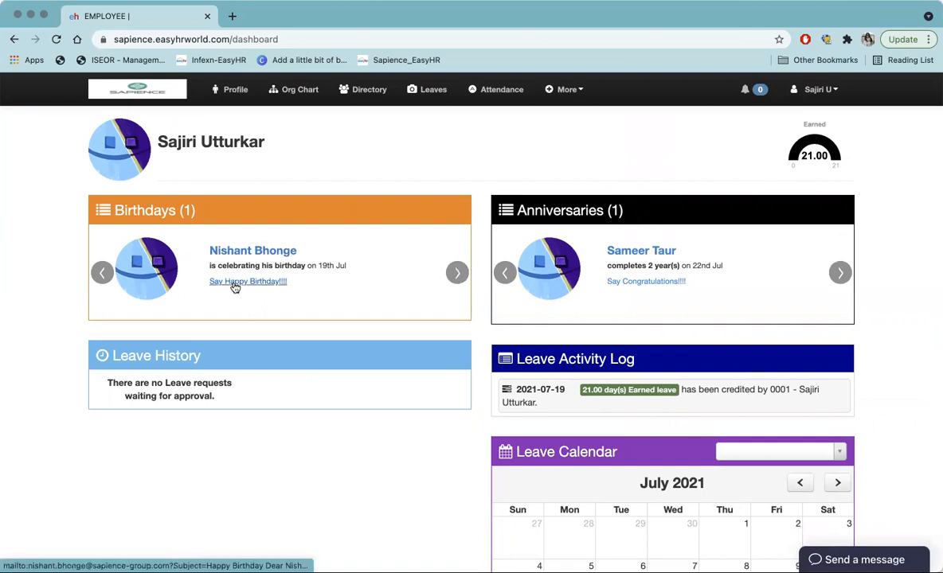
scroll(236, 287, down, 1)
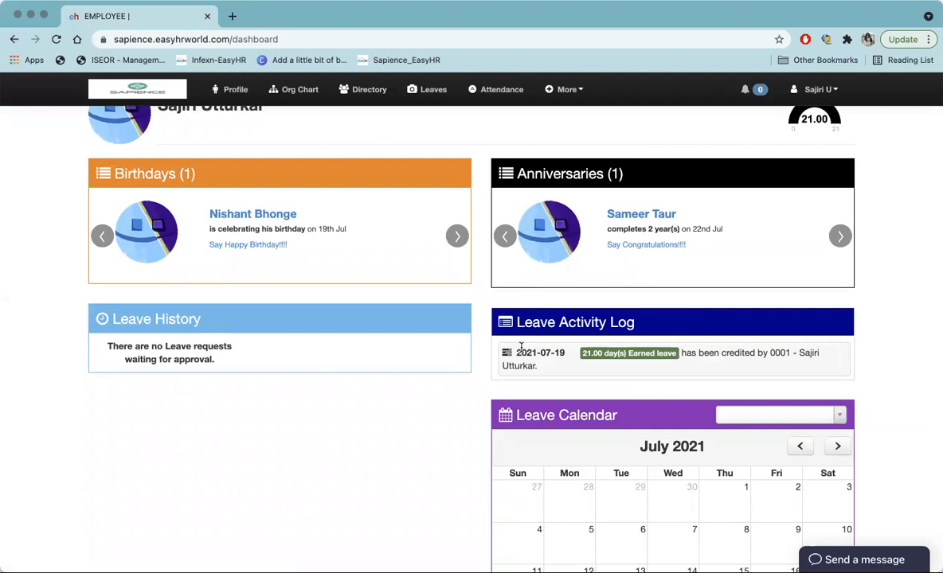
scroll(519, 348, down, 1)
scroll(520, 348, down, 3)
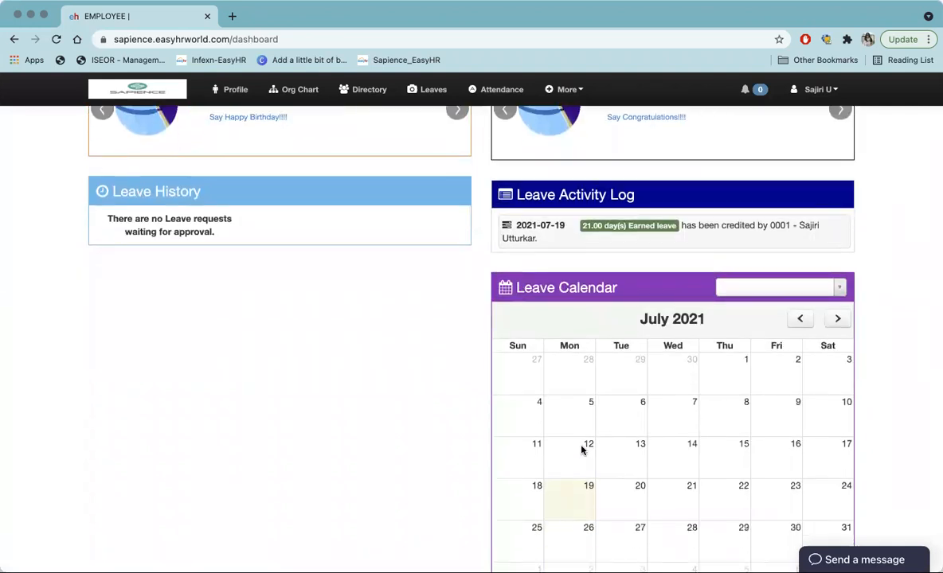
scroll(581, 448, down, 3)
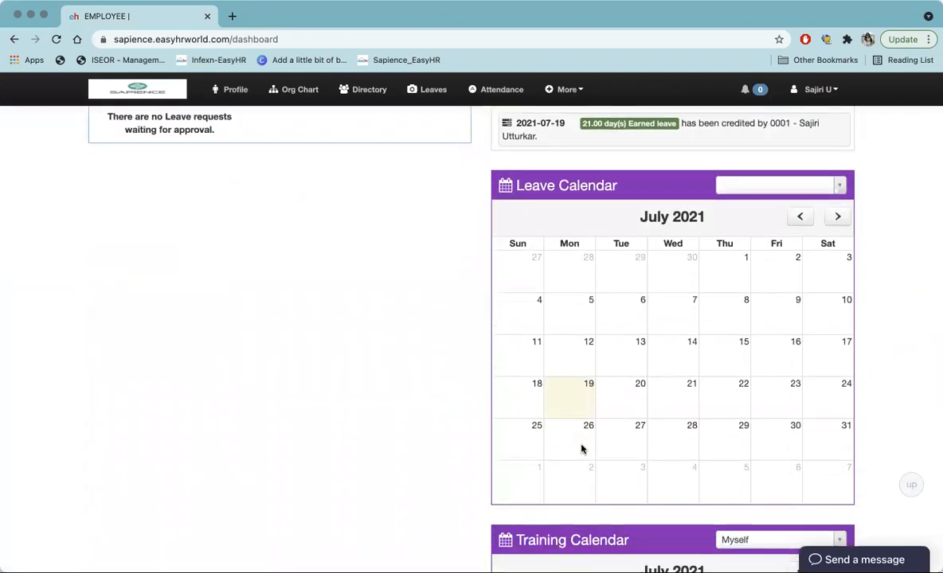
scroll(581, 448, down, 8)
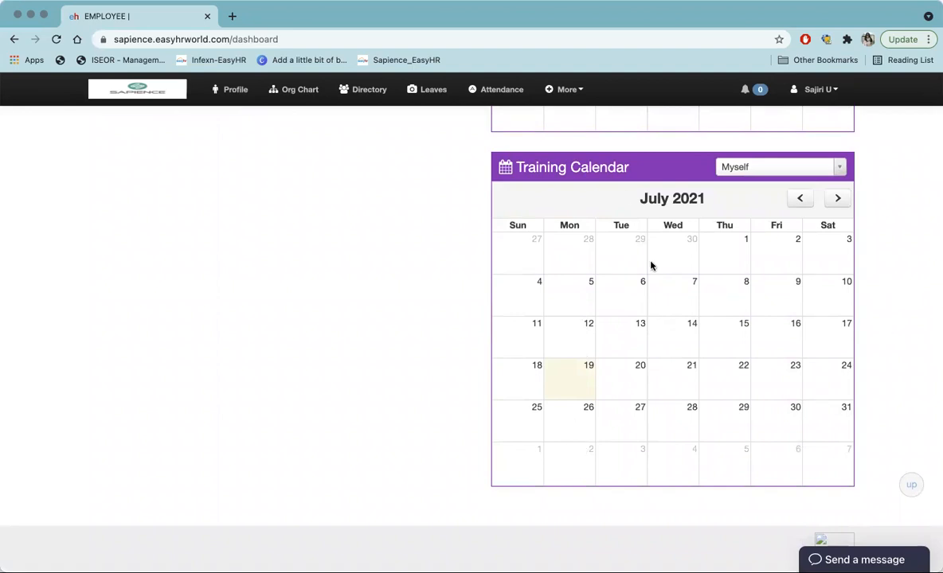
scroll(650, 268, up, 10)
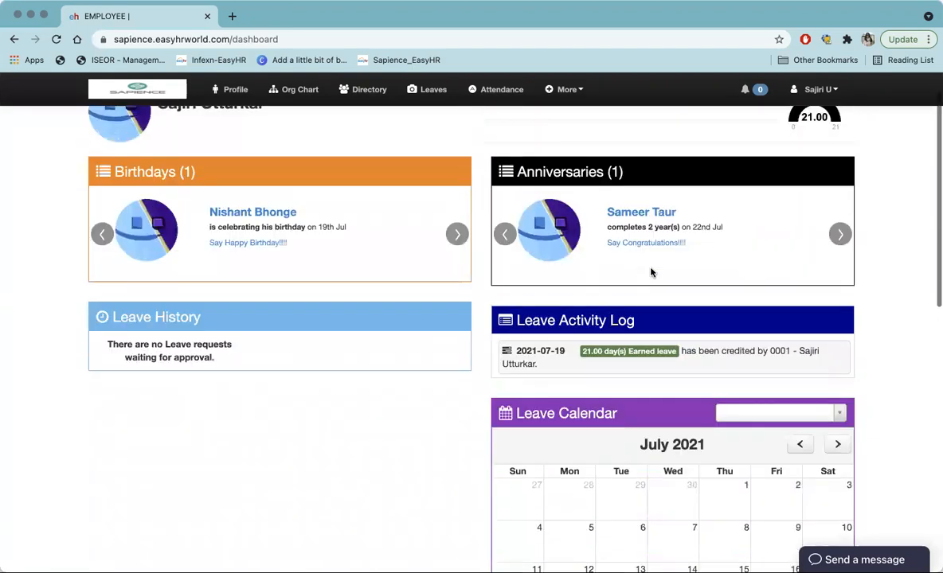
scroll(650, 274, up, 2)
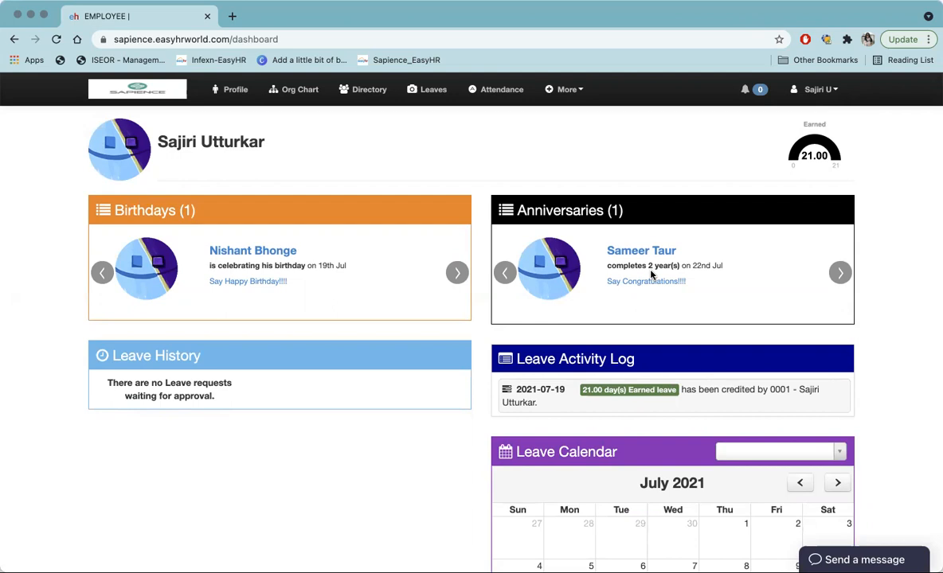
Open the employee profile and review the personal card and the Other Details information.
click(235, 91)
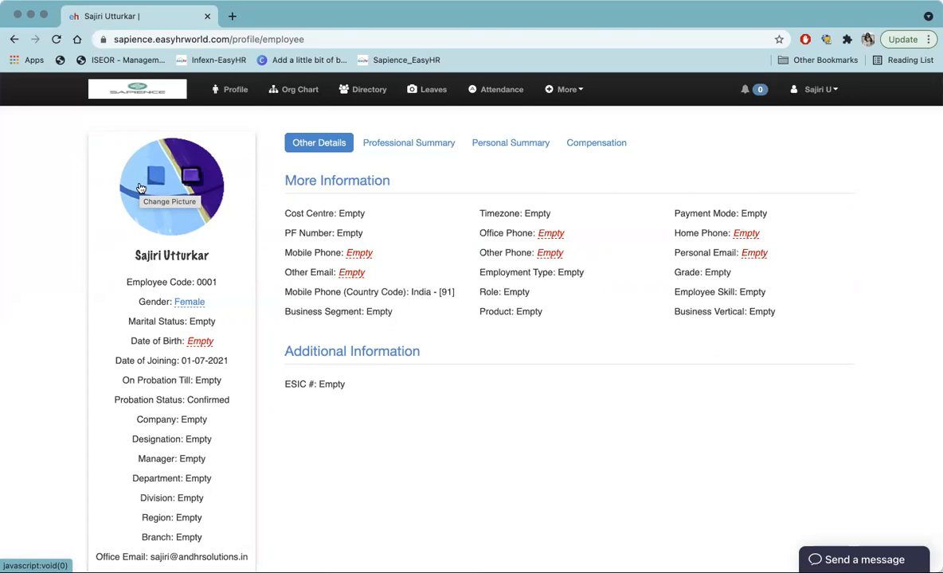
scroll(184, 270, down, 2)
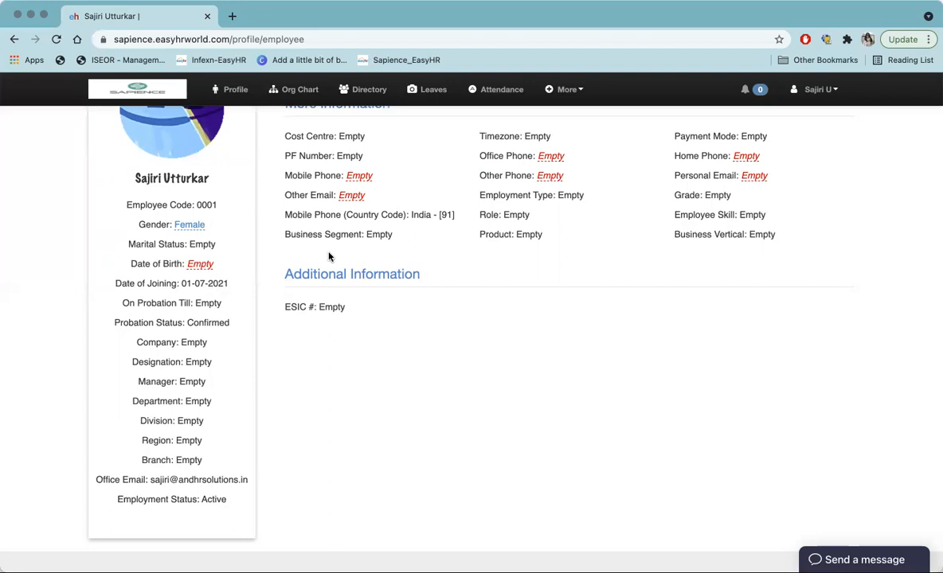
scroll(329, 257, up, 2)
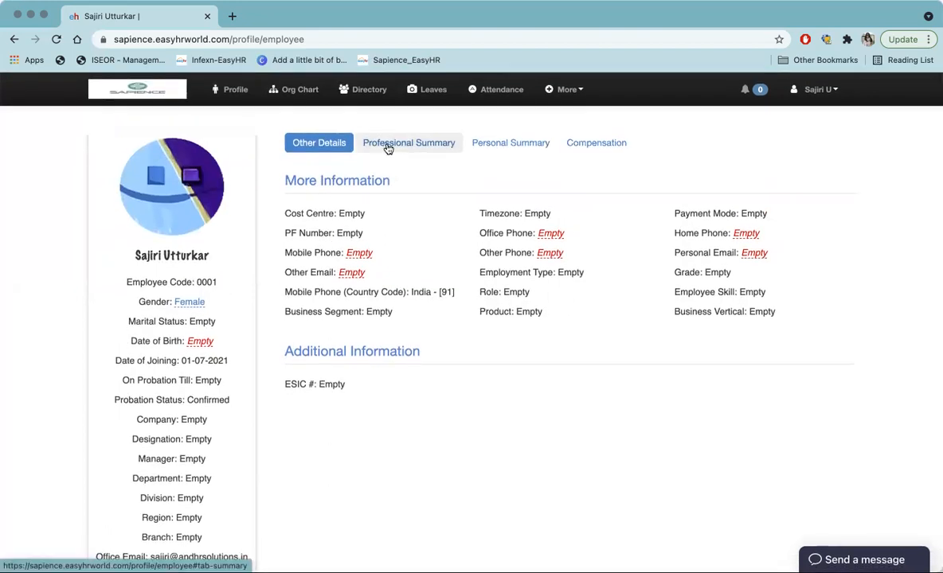
View the Professional Summary of the profile and inspect the blank form for adding educational details, leaving it unsaved.
click(388, 149)
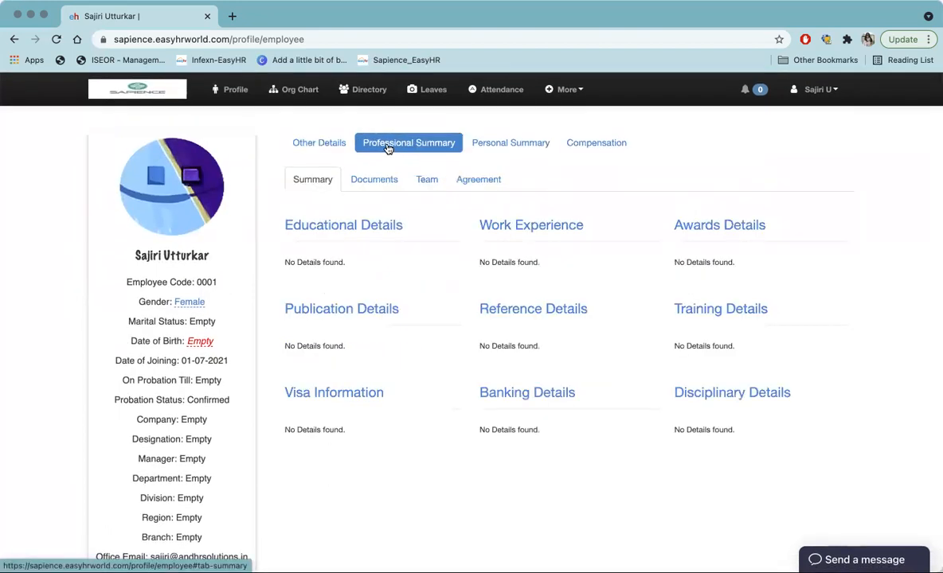
mouse_move(308, 225)
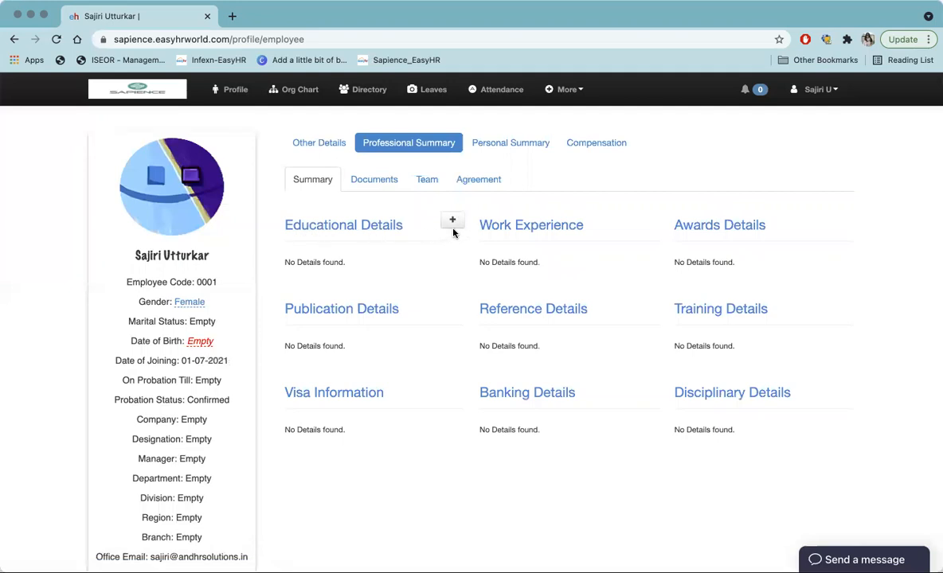
mouse_move(587, 232)
click(450, 223)
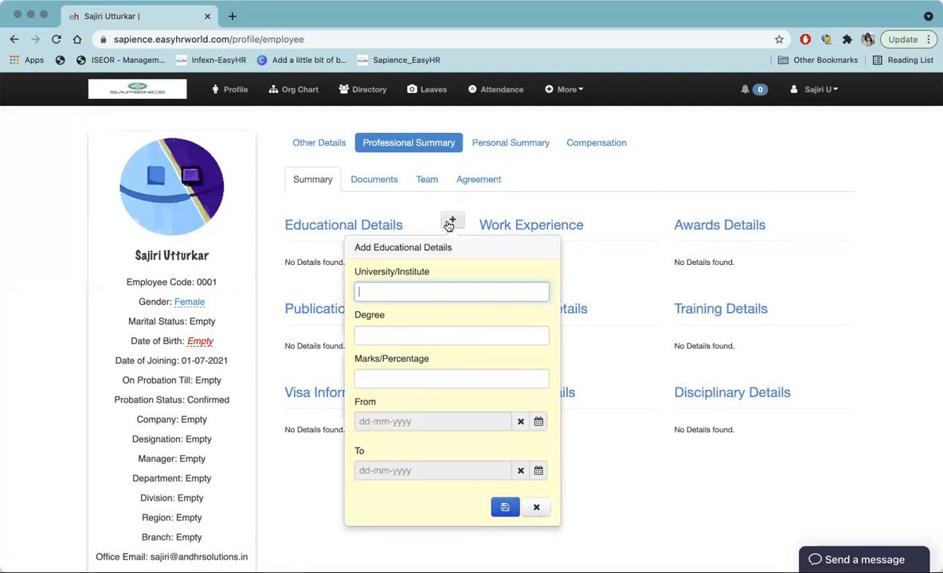
click(532, 508)
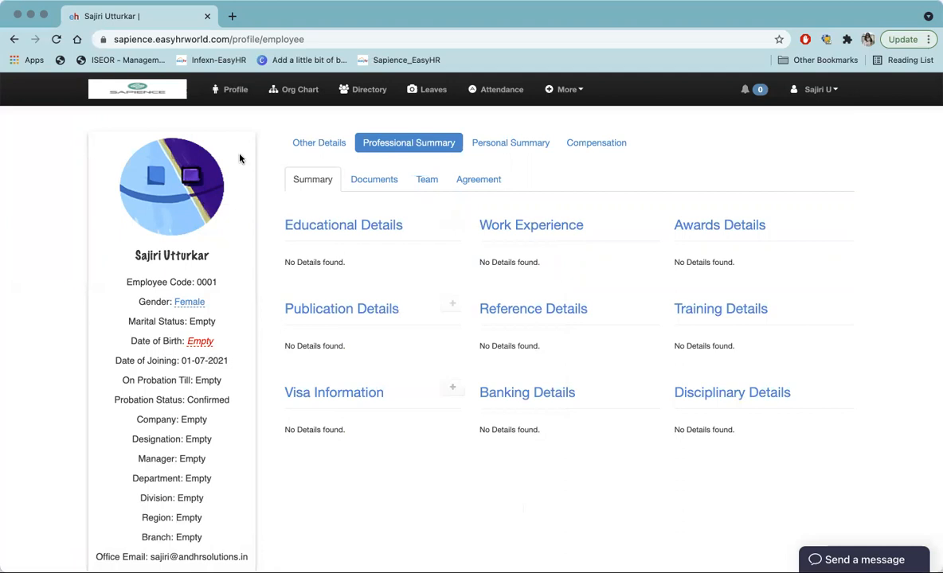
View the profile's Documents section and check which document types are offered for an upload.
click(359, 186)
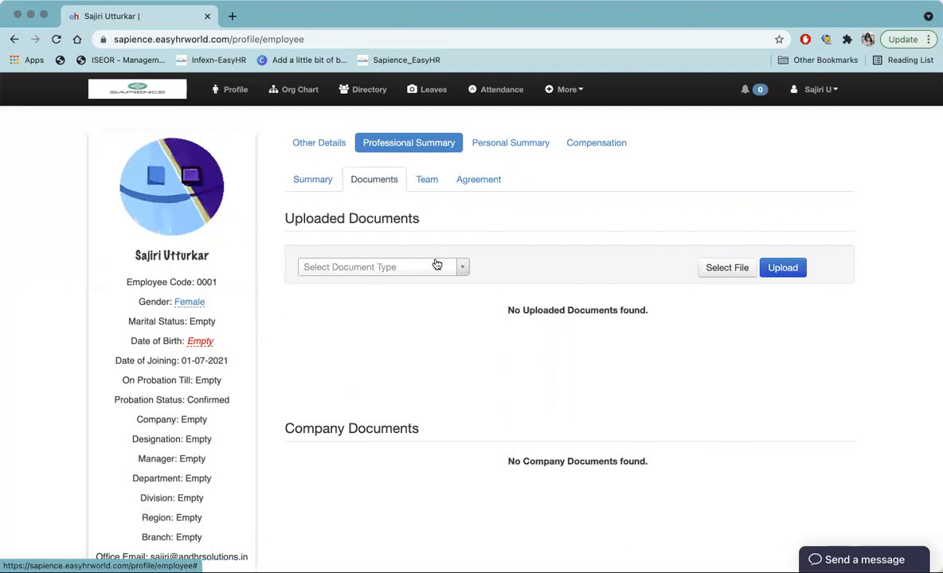
click(464, 268)
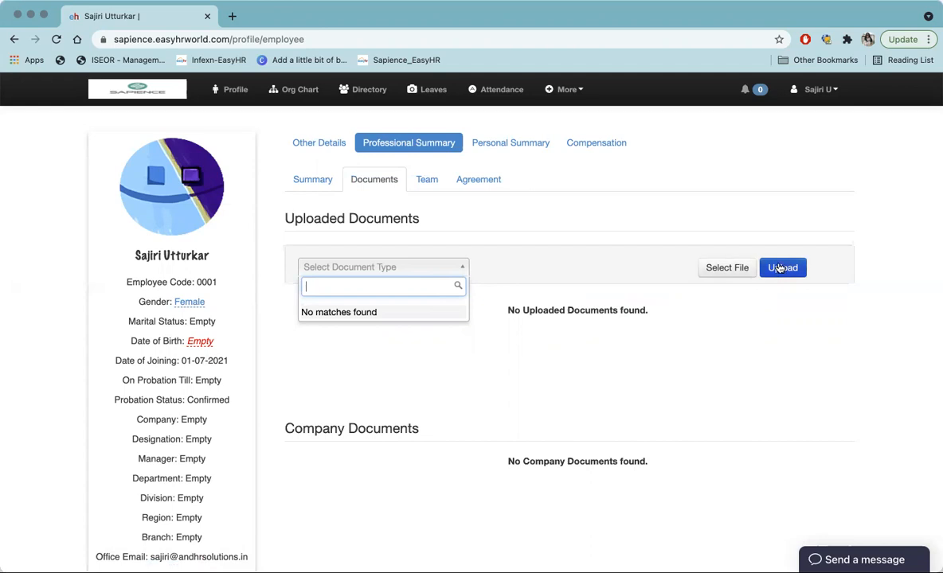
click(488, 415)
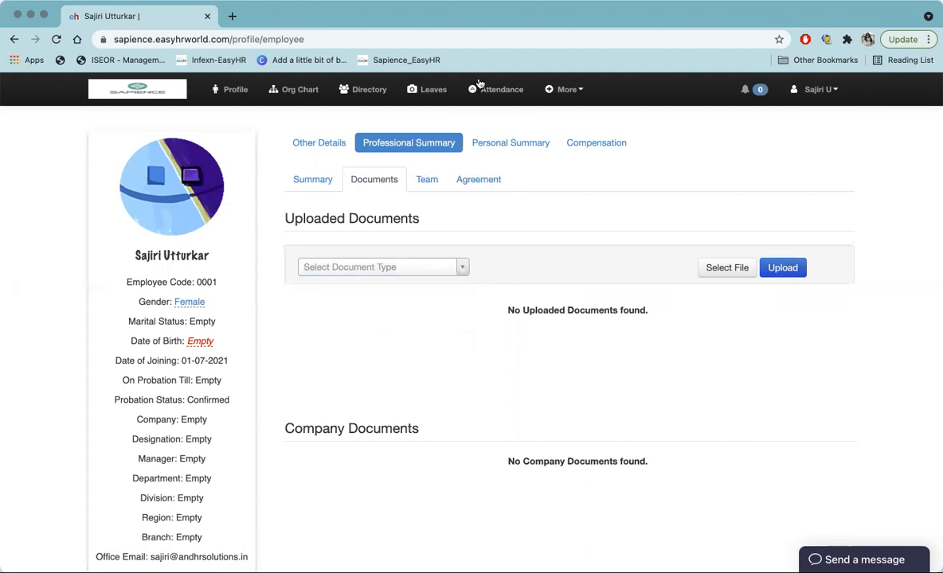
Review the Personal Summary down to the Government Documents, and inspect the blank emergency contact form without saving it.
click(493, 145)
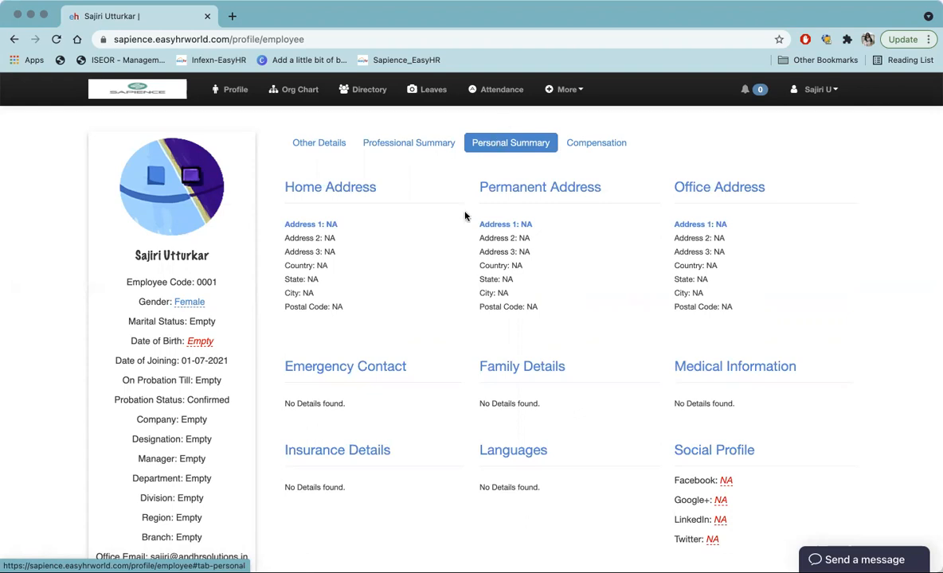
mouse_move(307, 381)
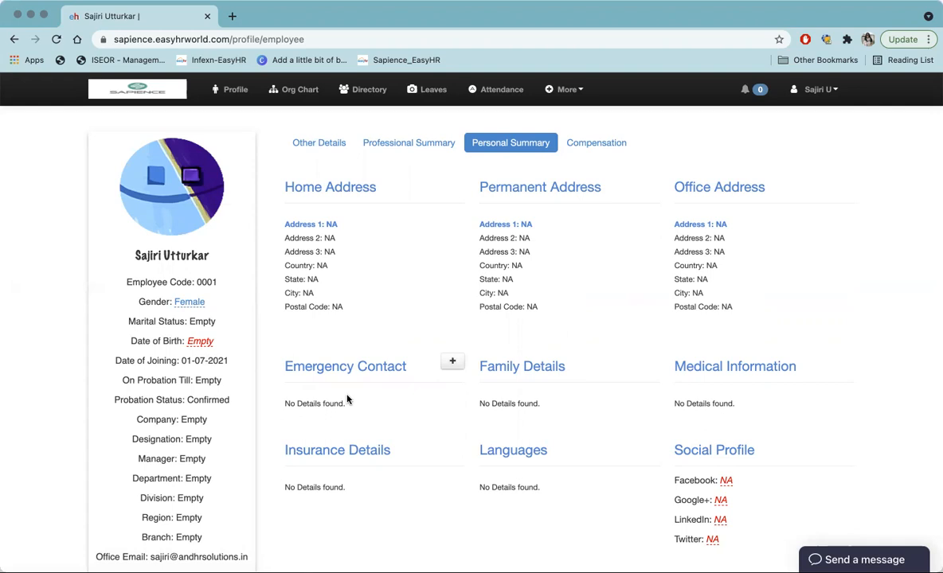
click(452, 367)
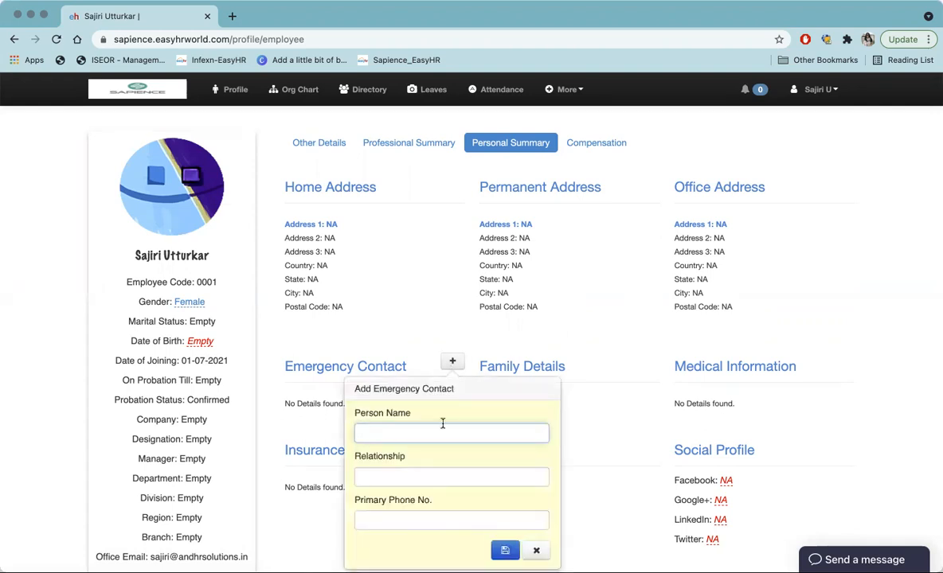
scroll(442, 421, down, 2)
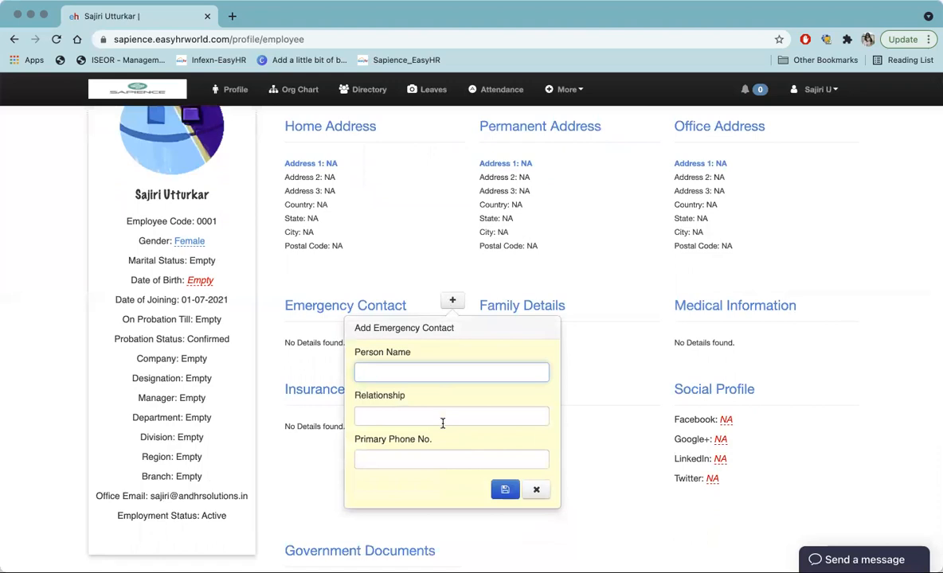
click(536, 489)
scroll(536, 492, down, 5)
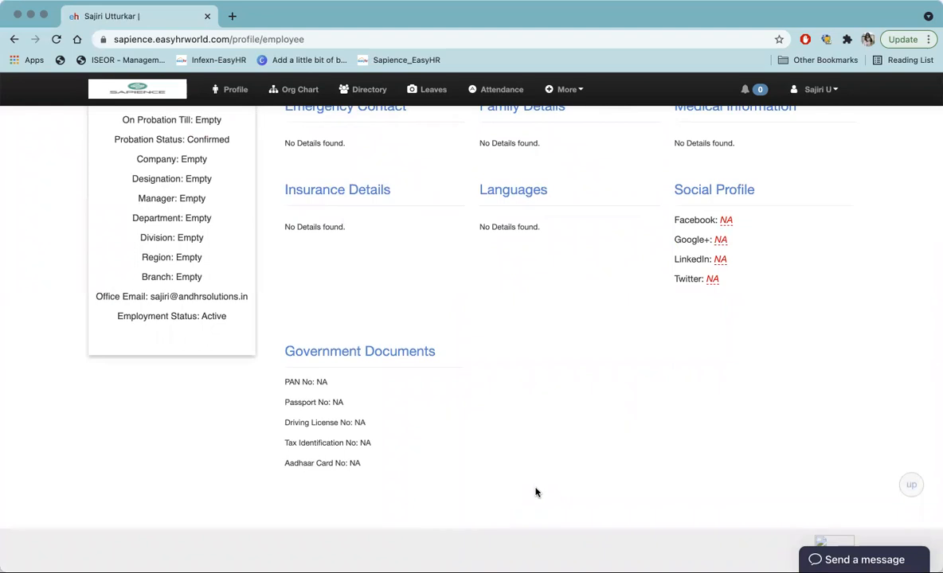
scroll(536, 492, up, 6)
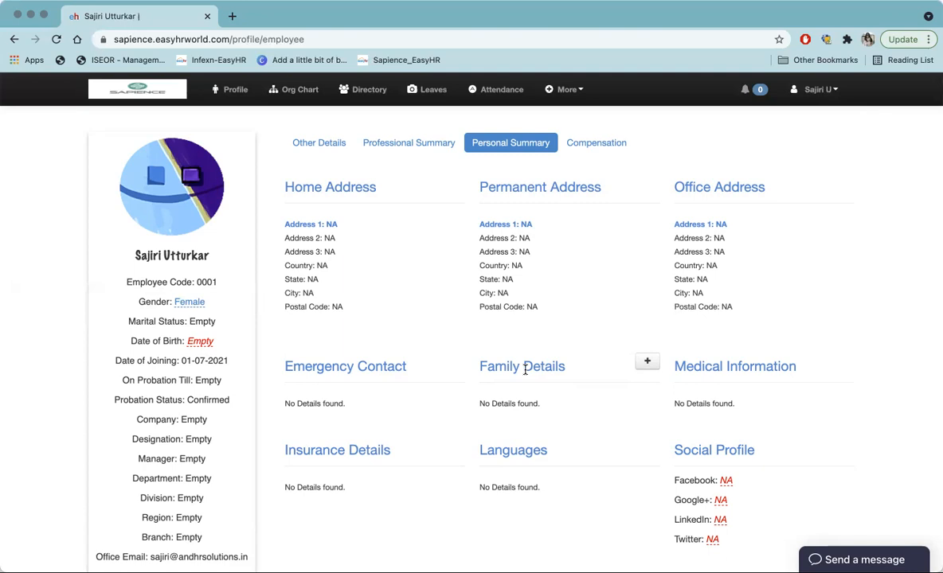
Check in for today on the attendance Check In/Out page and look at the new check-in entry.
click(513, 93)
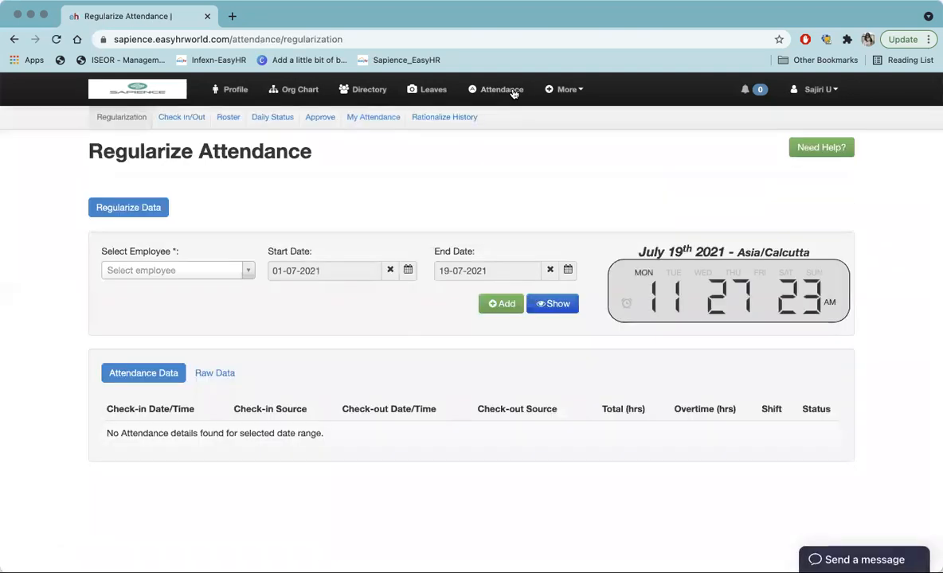
click(181, 122)
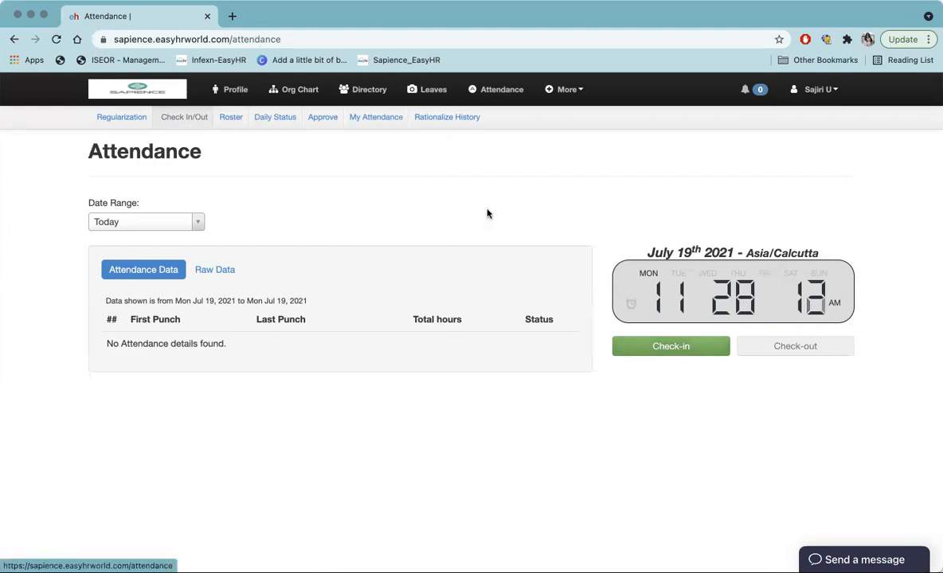
click(657, 351)
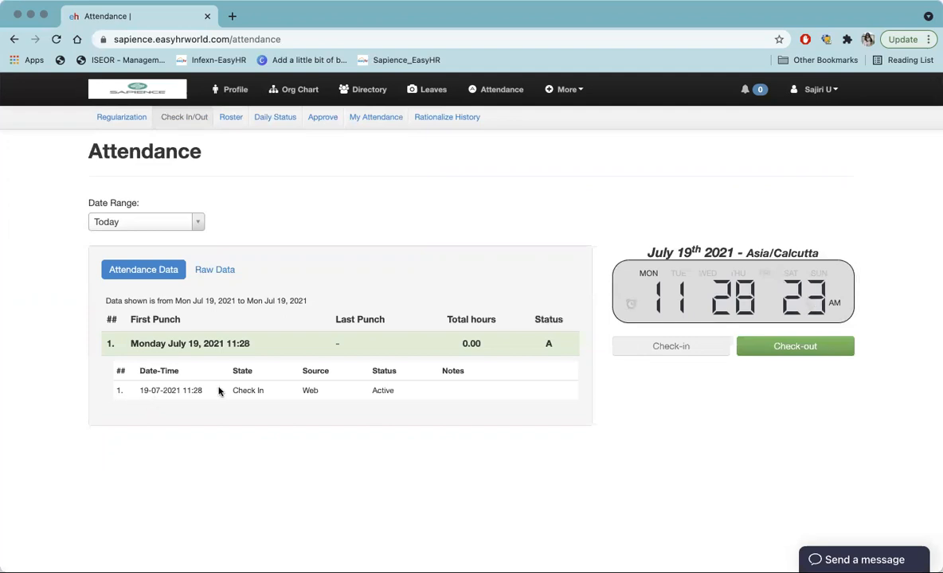
drag(182, 390, 262, 391)
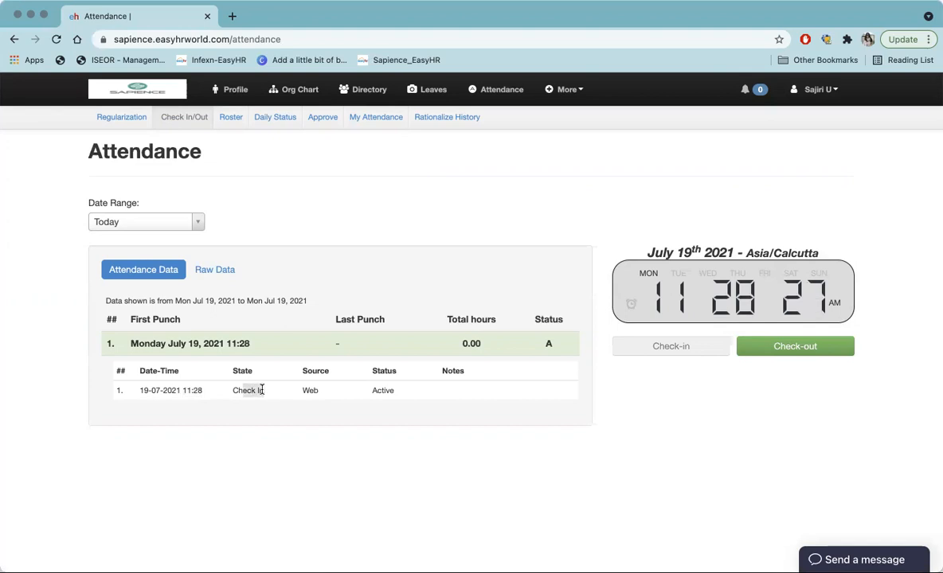
click(267, 437)
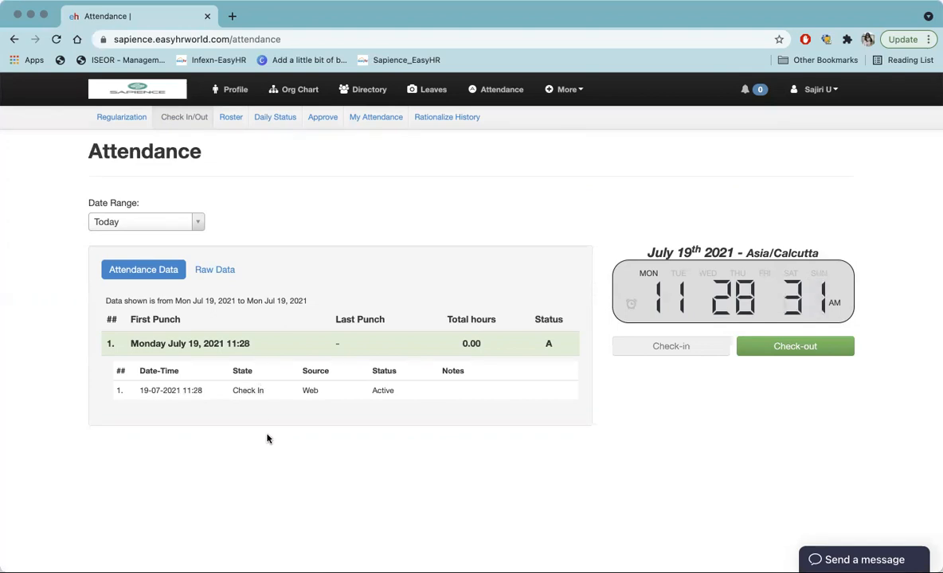
Try to check out of today's attendance.
click(835, 347)
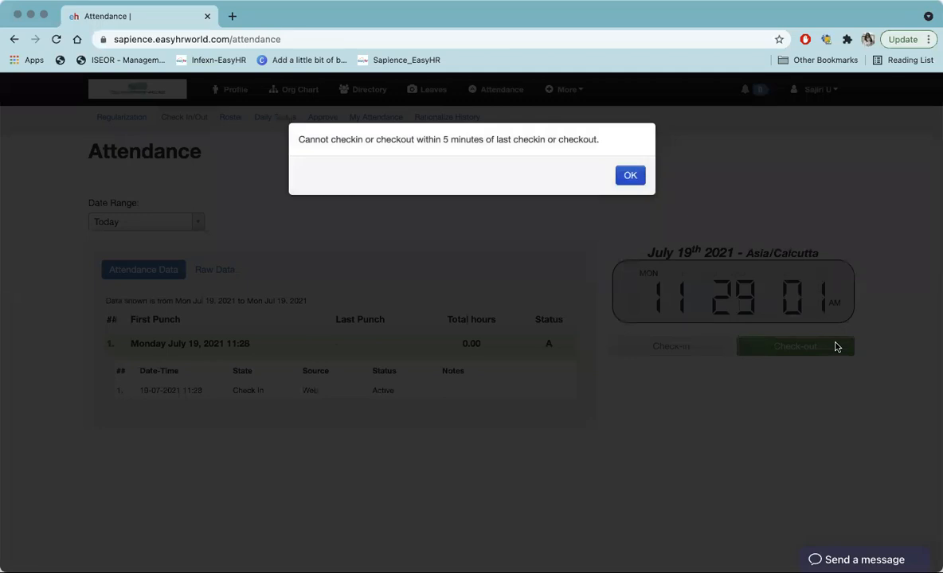
click(630, 177)
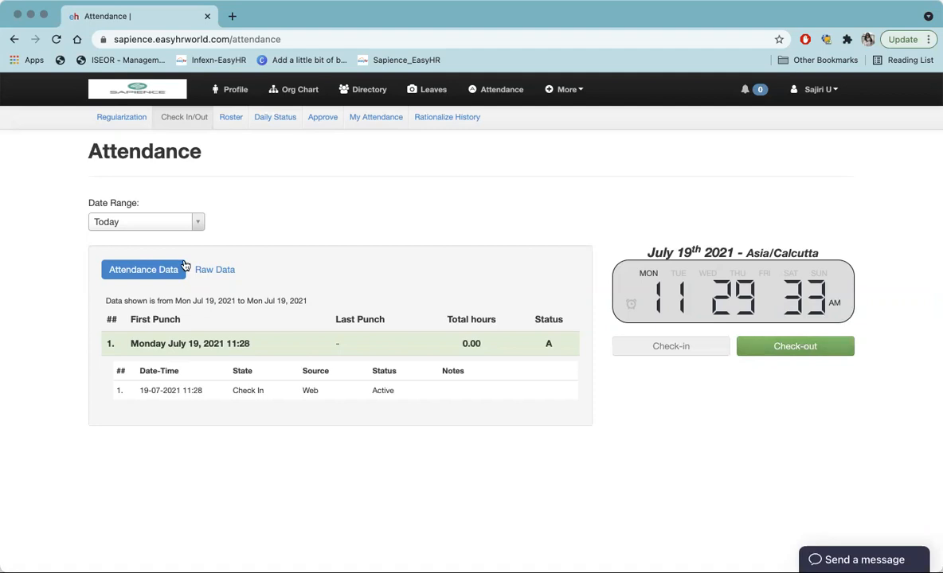
Show the attendance data for Yesterday, and review the July 2021 attendance calendar under My Attendance.
click(197, 223)
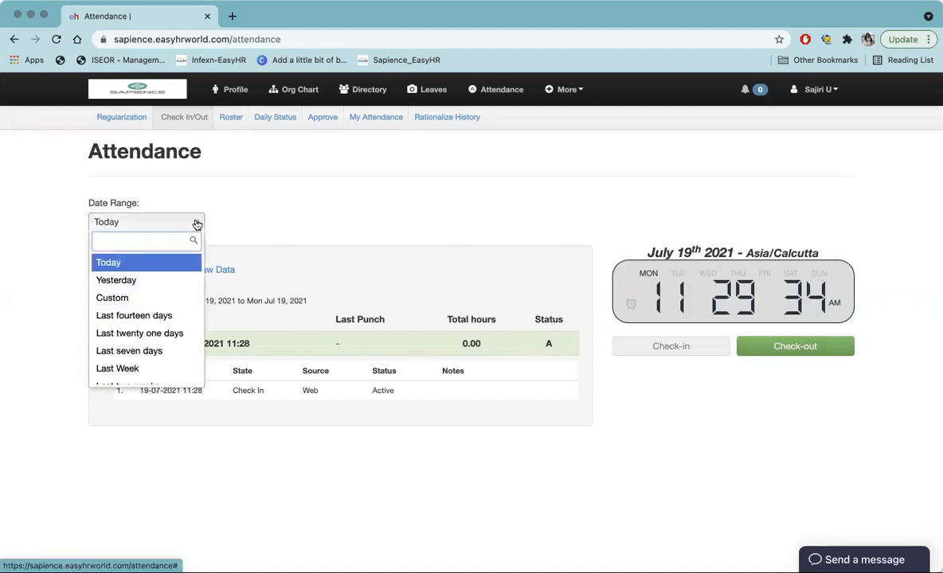
click(177, 283)
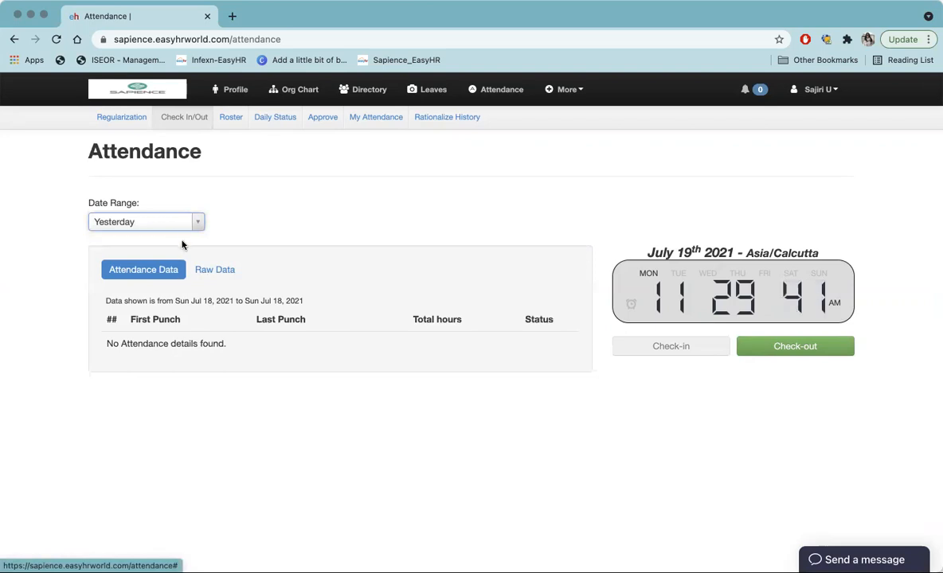
click(367, 118)
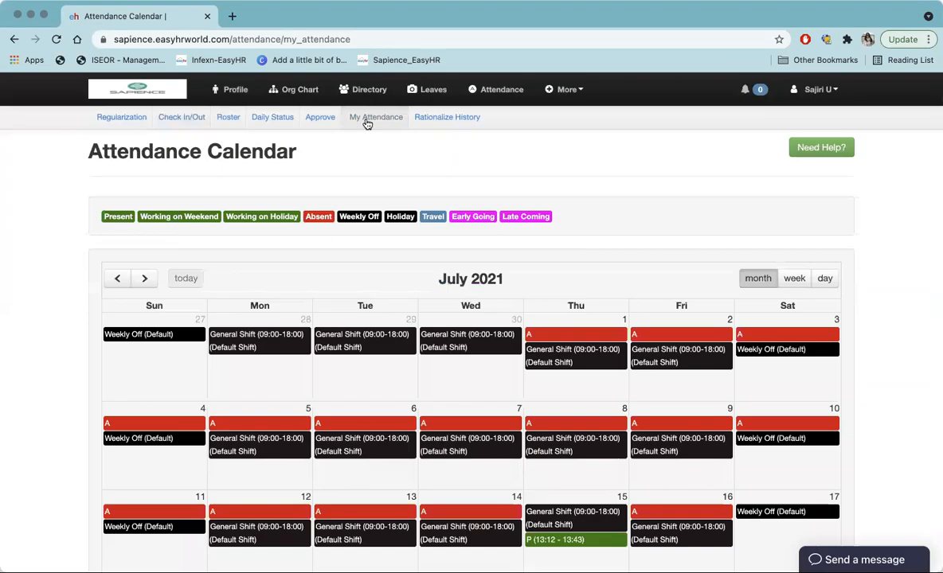
scroll(367, 124, down, 3)
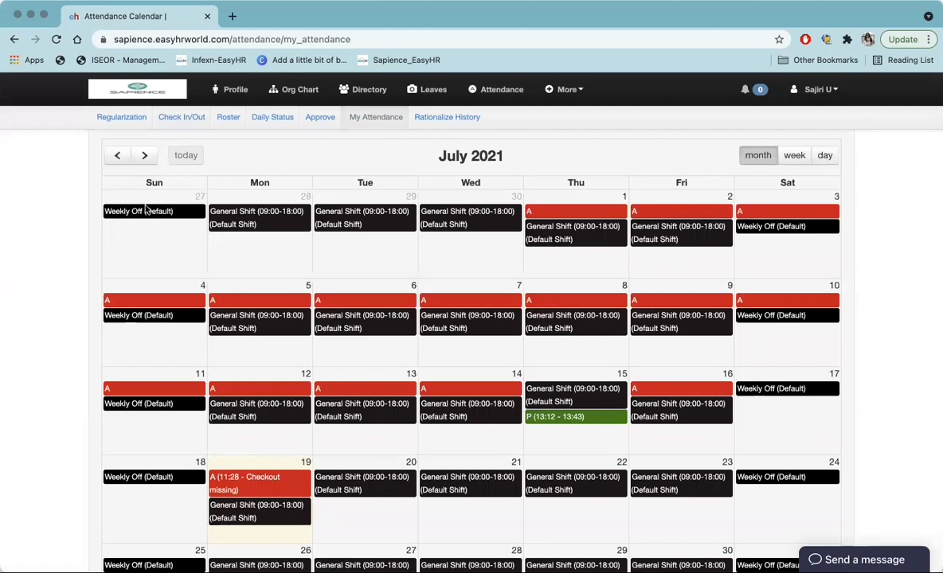
scroll(426, 421, down, 3)
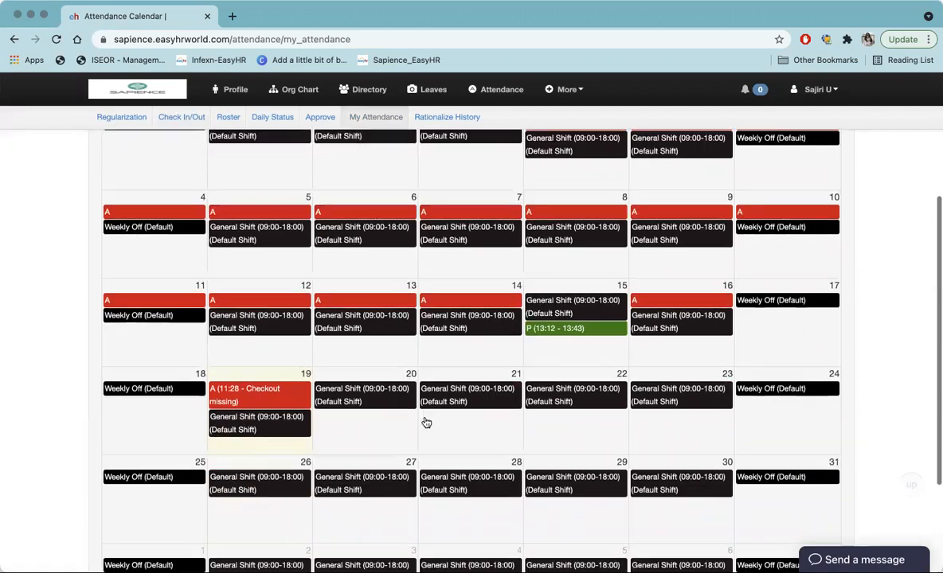
Submit a Rationalize Attendance request for Fri, 16 Jul 2021 on the General Shift with the reason "Forgot to check in".
scroll(426, 422, up, 1)
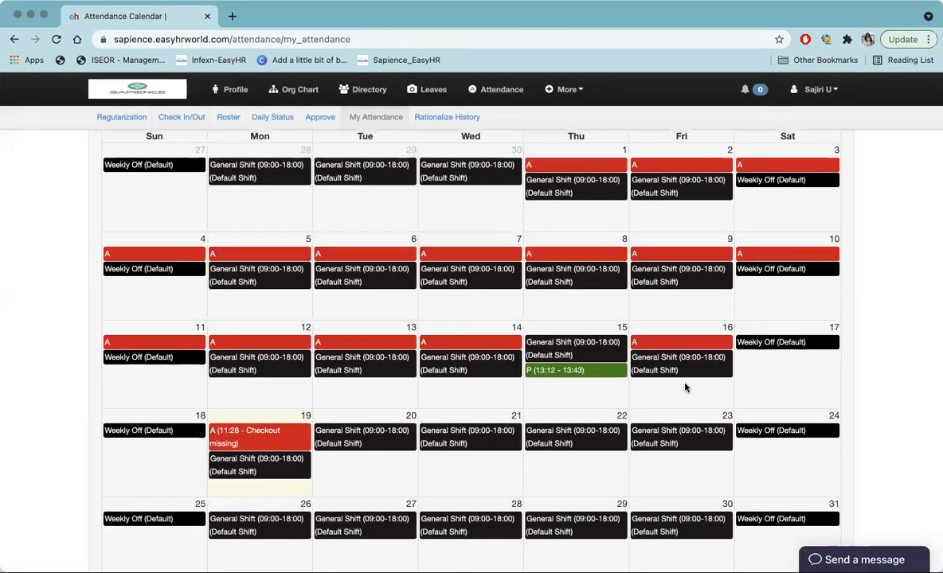
click(685, 388)
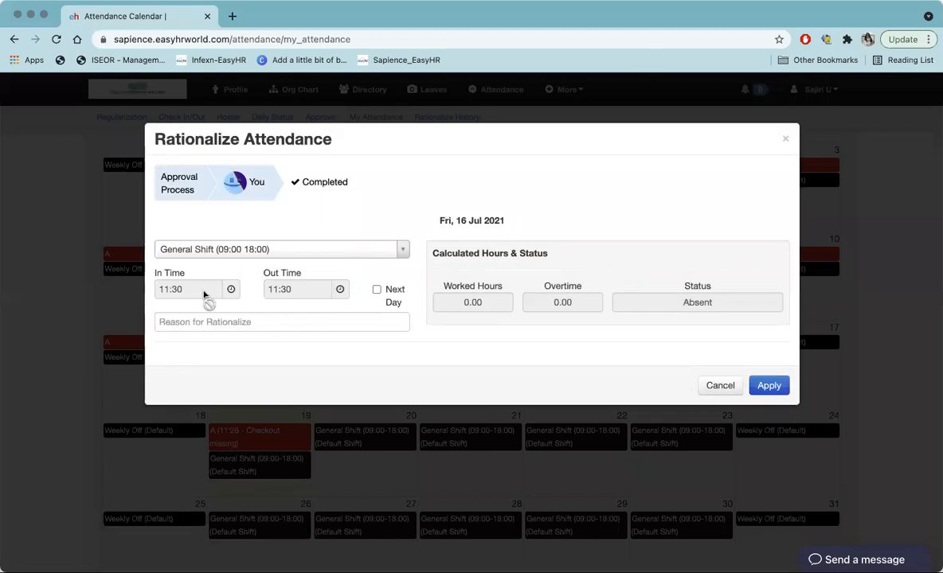
click(204, 294)
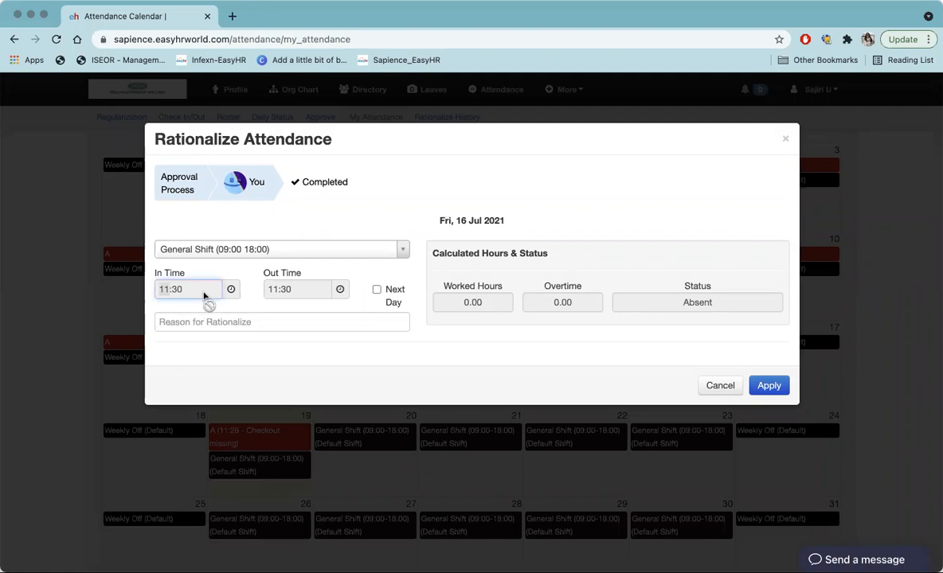
click(320, 296)
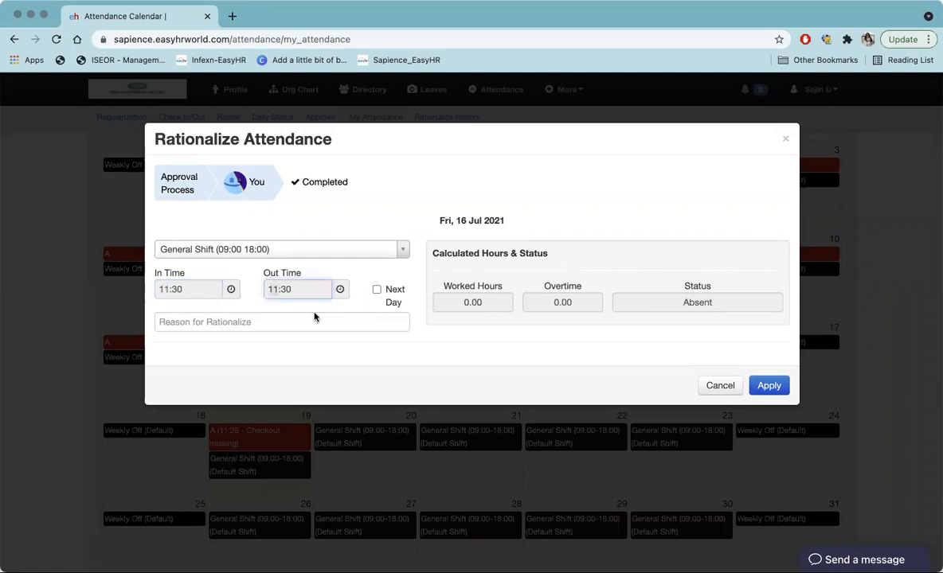
click(313, 323)
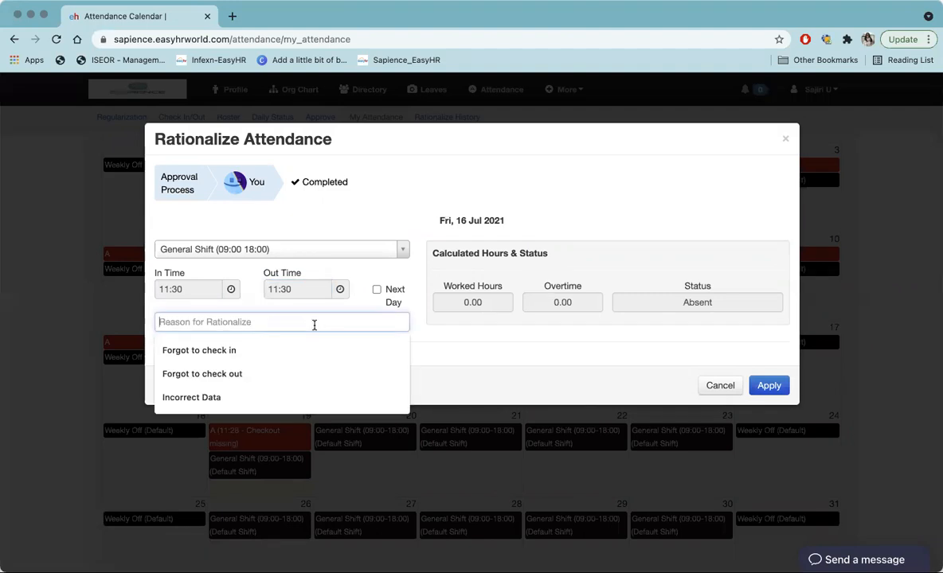
click(308, 351)
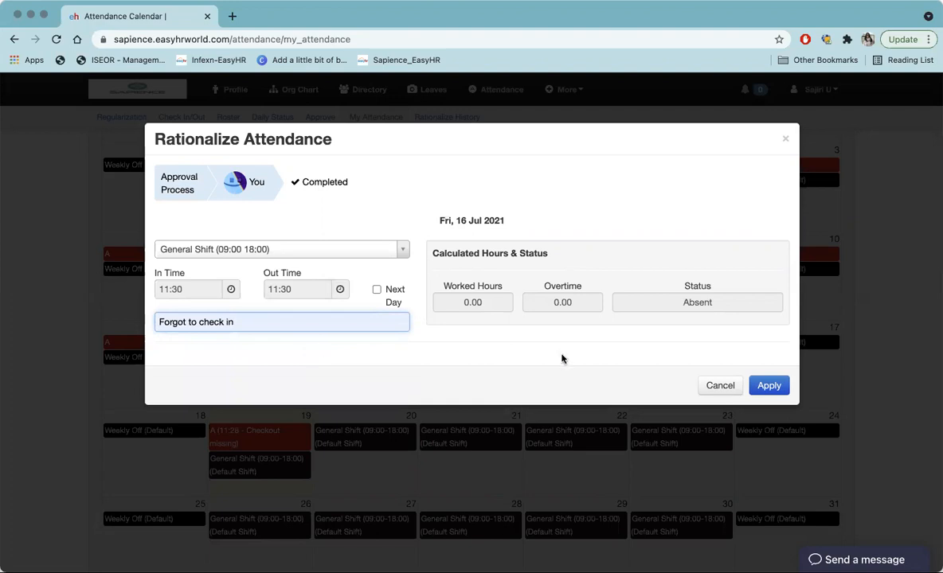
click(768, 388)
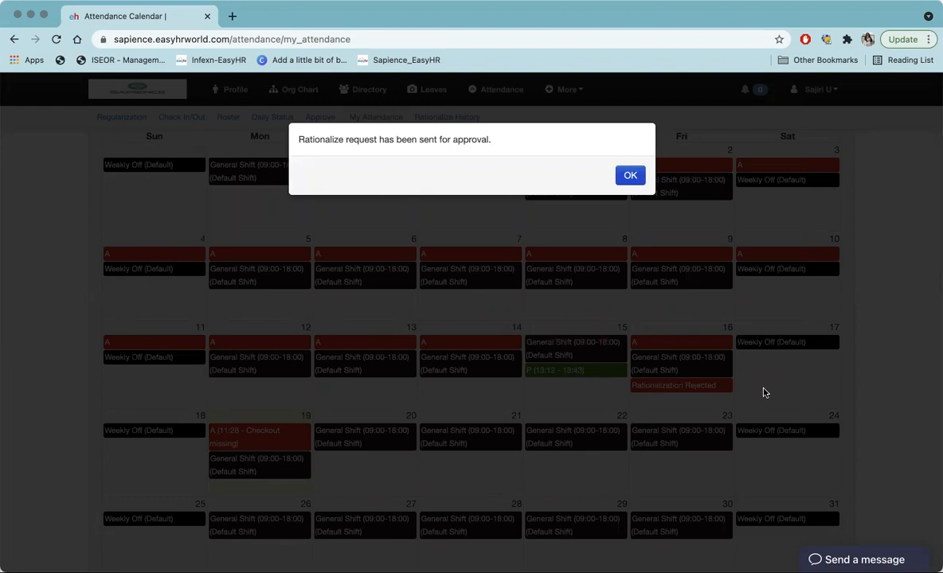
click(641, 177)
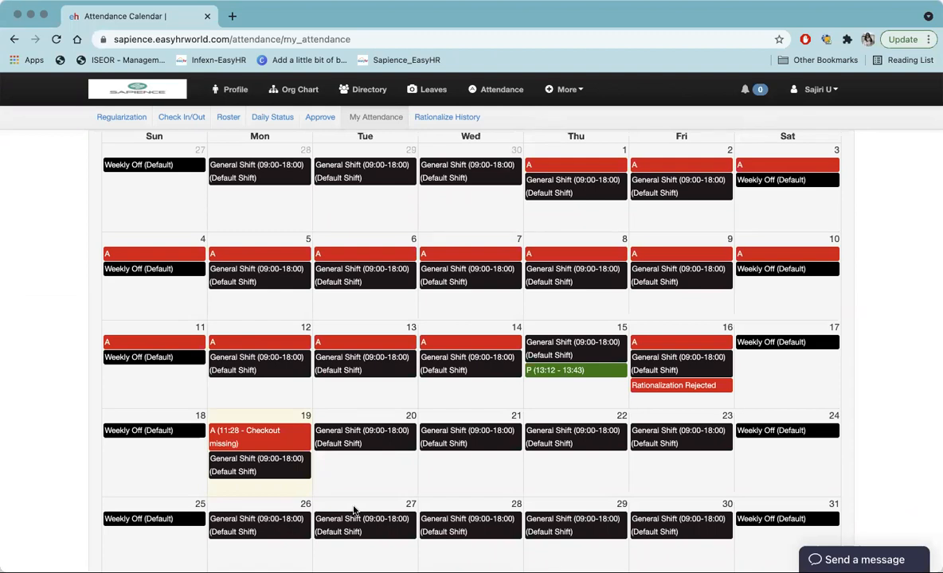
Start a leave application in the Leaves section and choose Earned as the leave type.
click(426, 93)
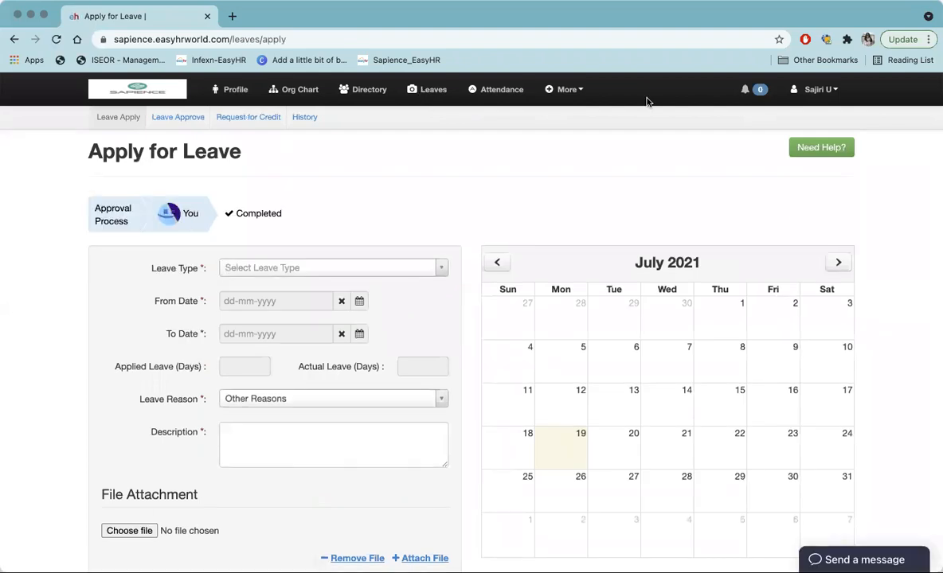
scroll(682, 408, down, 2)
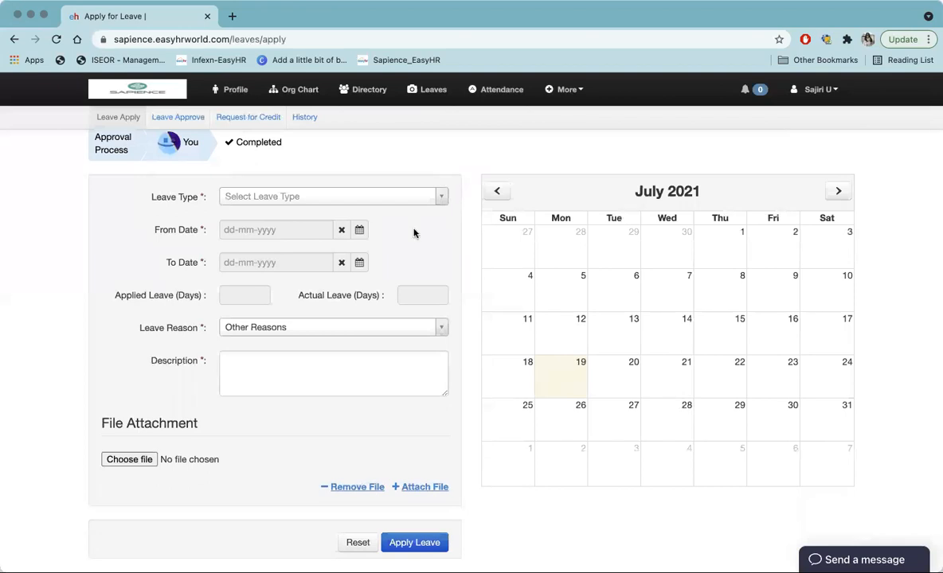
click(436, 199)
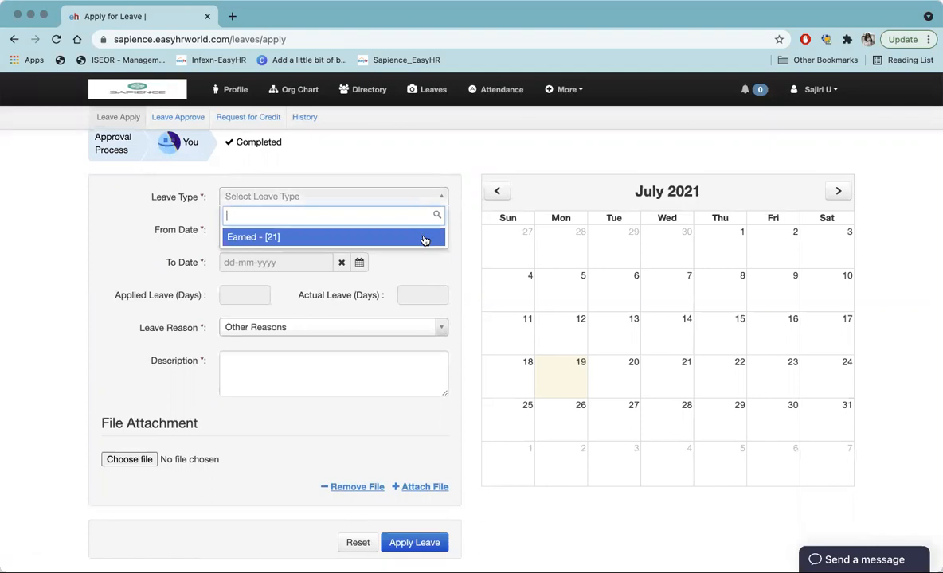
click(424, 237)
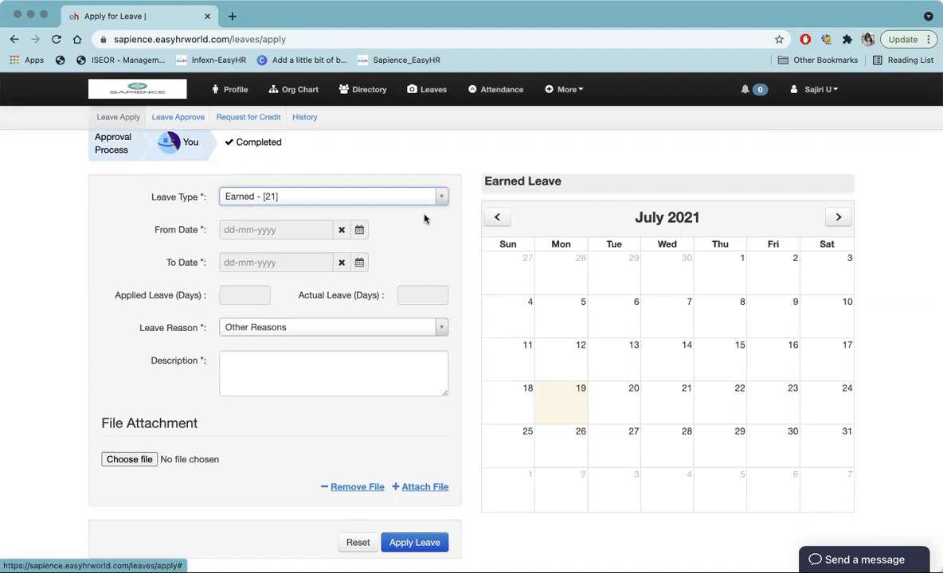
click(430, 203)
click(430, 204)
Set the leave period from 23-07-2021 to 27-07-2021.
click(296, 229)
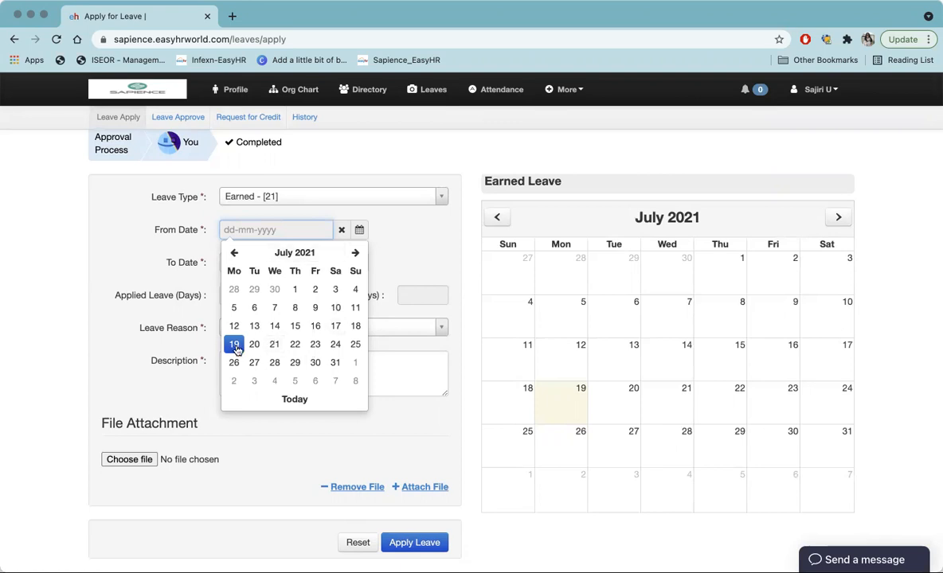
click(315, 345)
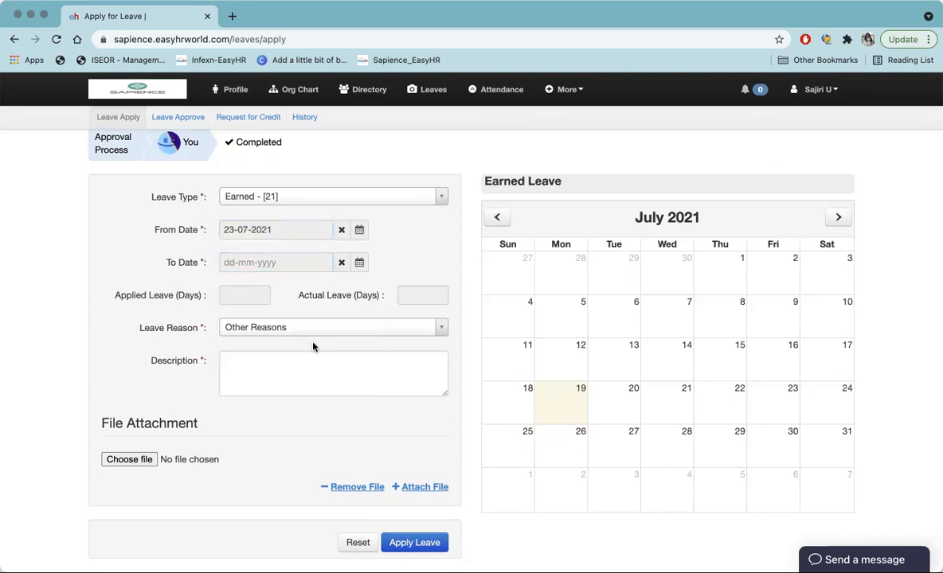
click(322, 266)
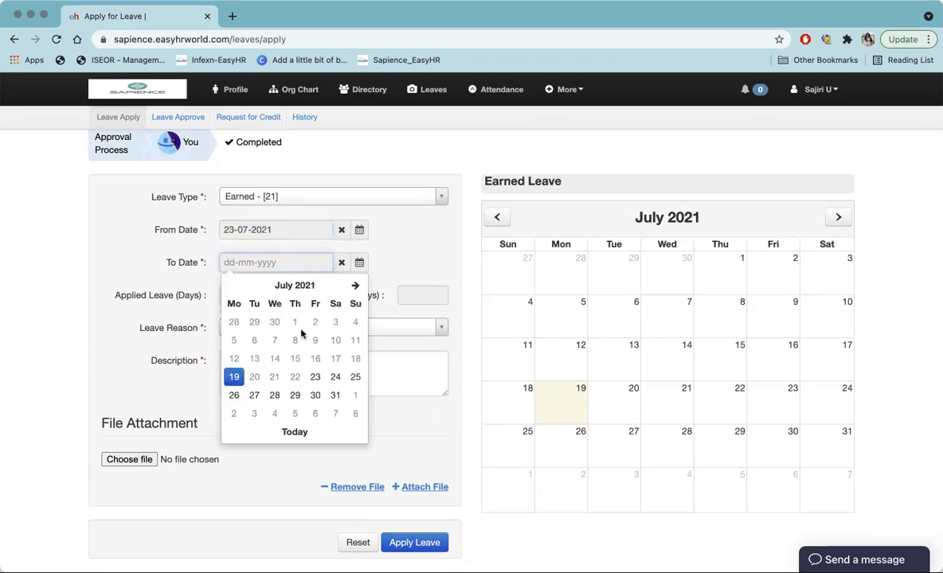
click(253, 396)
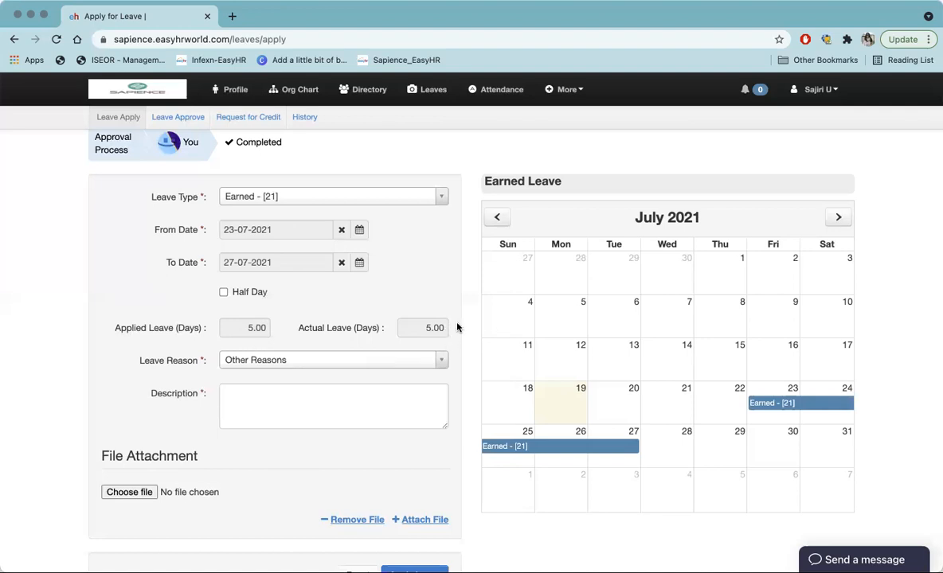
Keep Other Reasons as the leave reason and try to submit the leave application with a blank description.
click(422, 360)
click(426, 361)
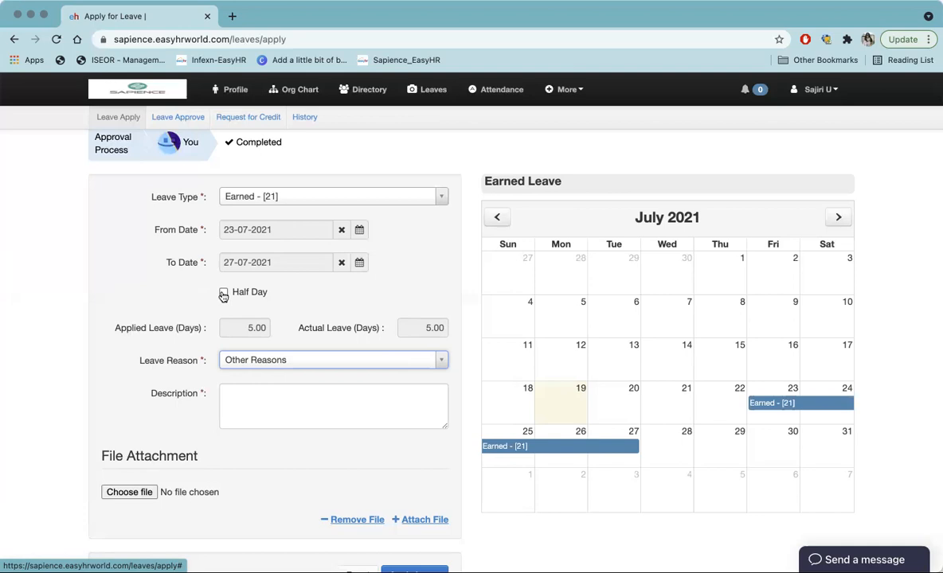
click(259, 407)
scroll(259, 407, down, 1)
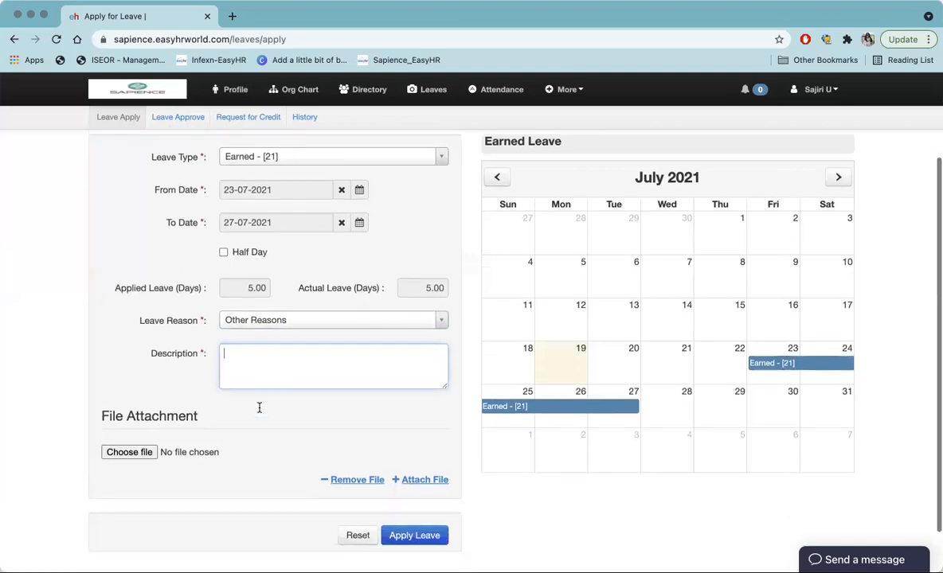
scroll(259, 407, down, 1)
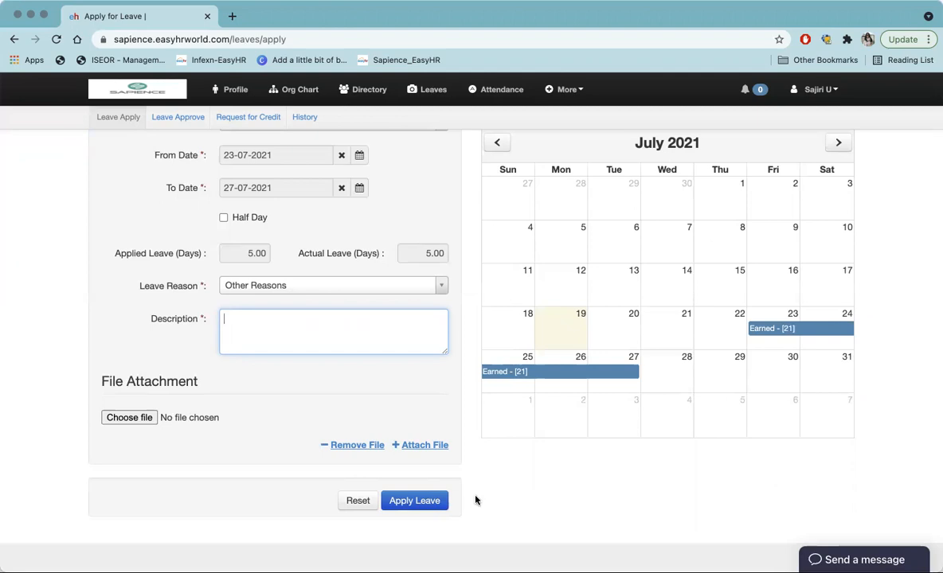
click(422, 502)
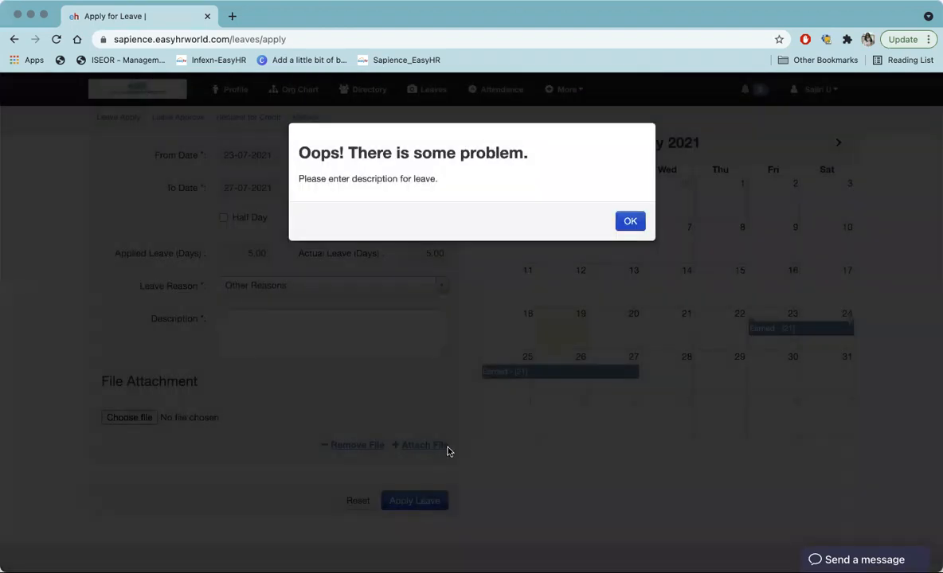
click(630, 222)
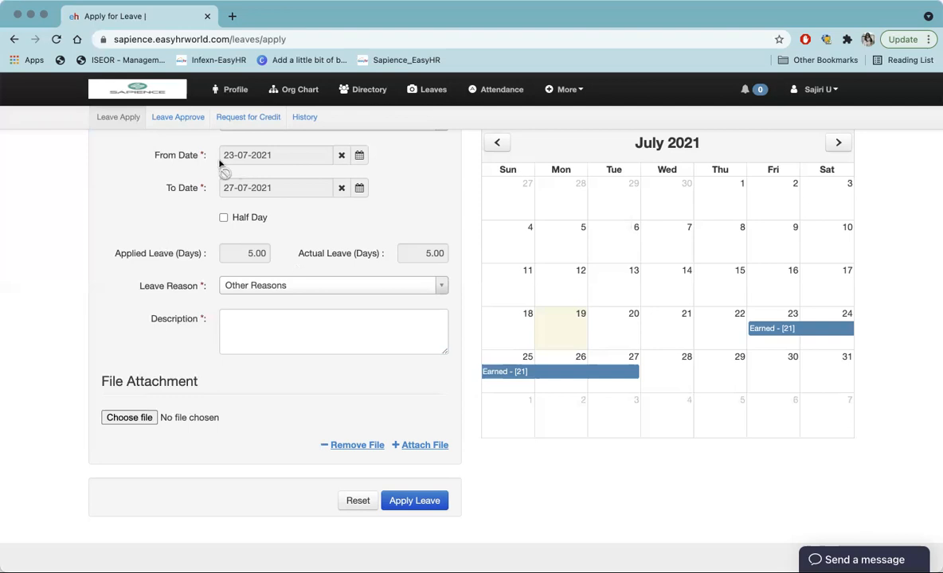
Open the leave history.
click(309, 118)
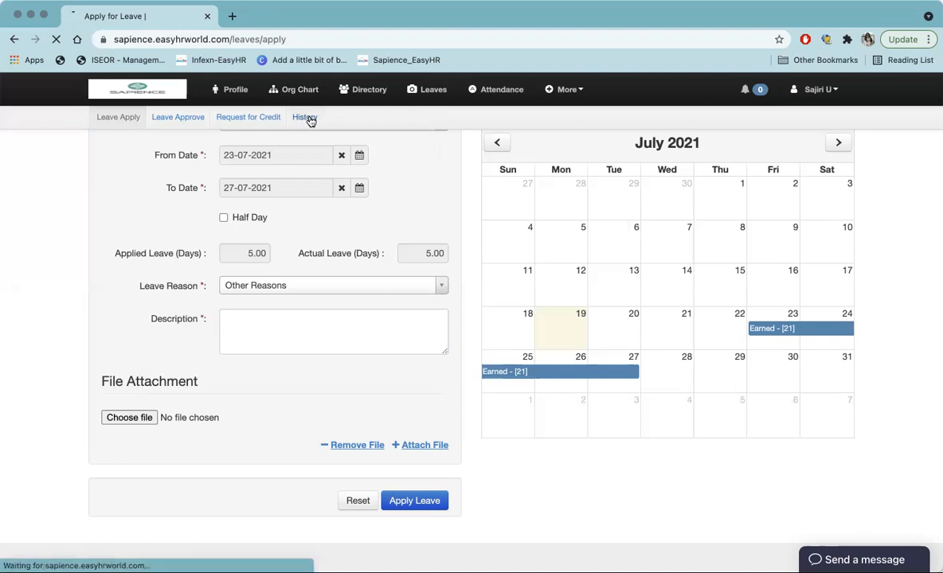